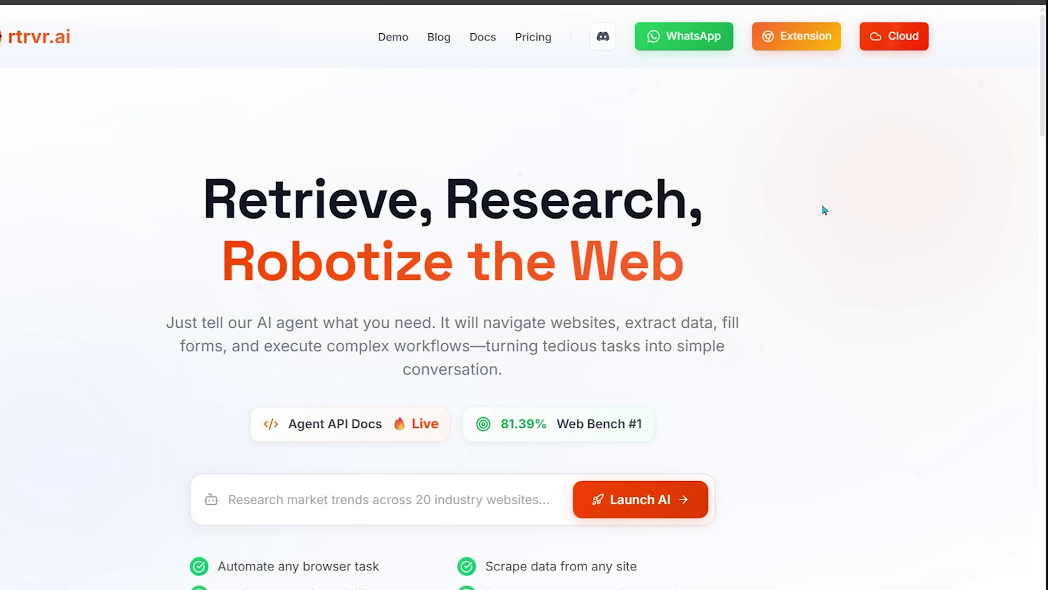
Step: Install the rtrvr.ai AI Web Agent extension and pin it to the toolbar
click(804, 38)
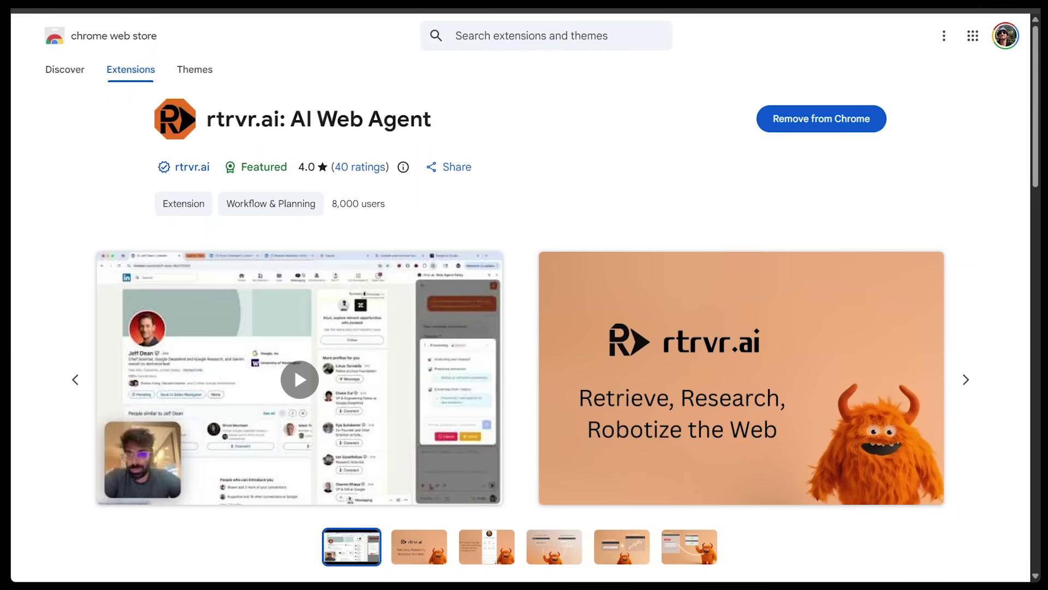
click(901, 4)
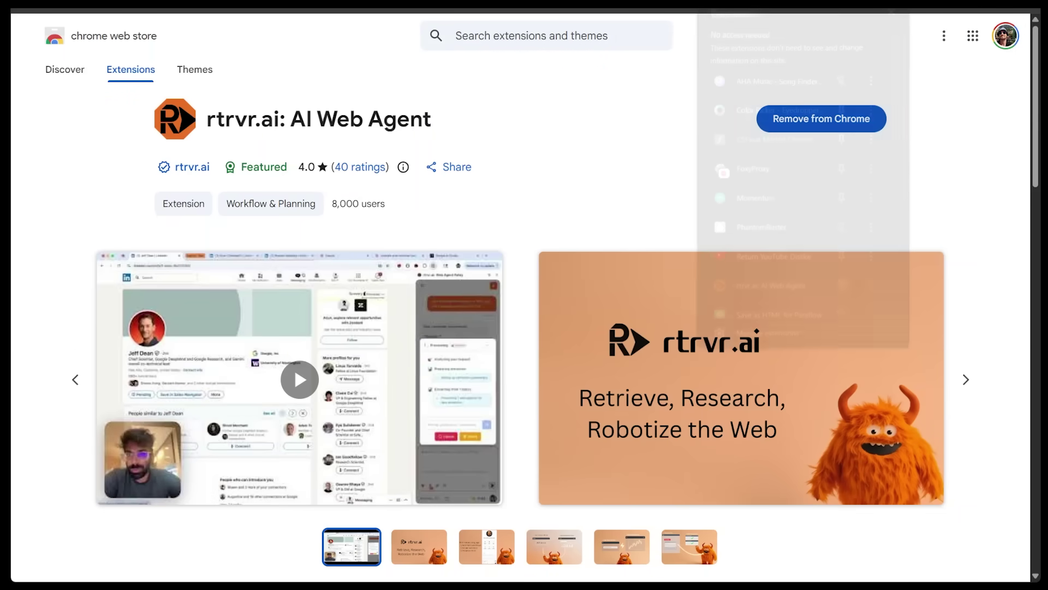
scroll(808, 164, down, 2)
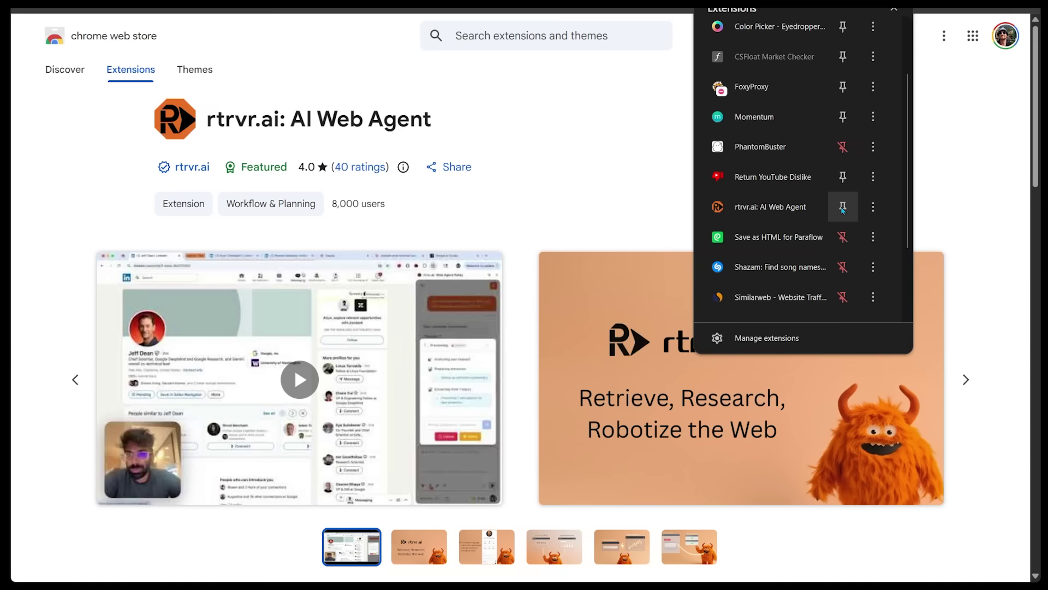
click(941, 149)
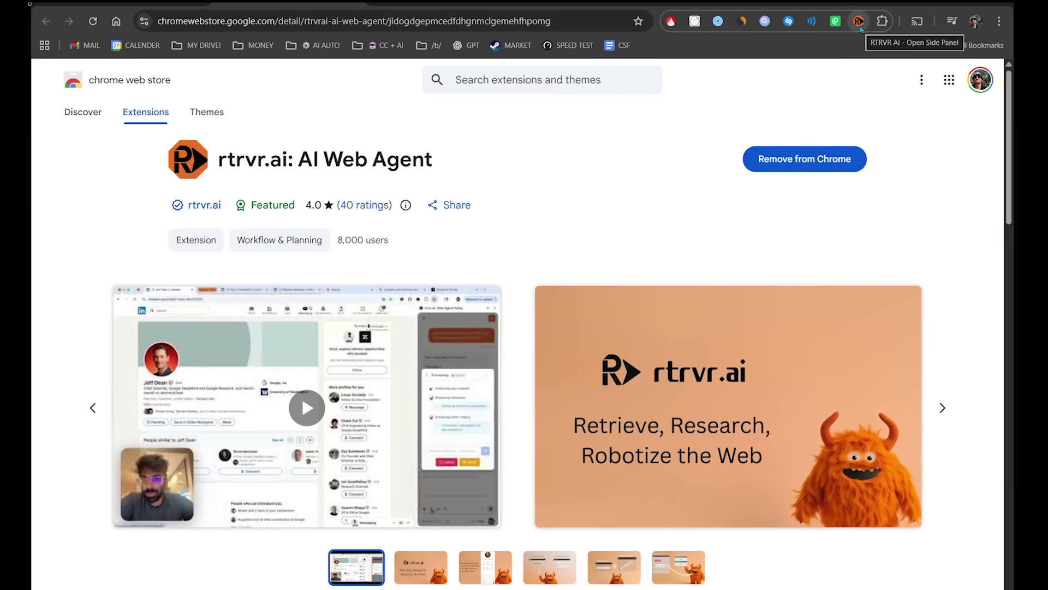
Step: Open the rtrvr.ai side panel and sign in with Google
click(863, 24)
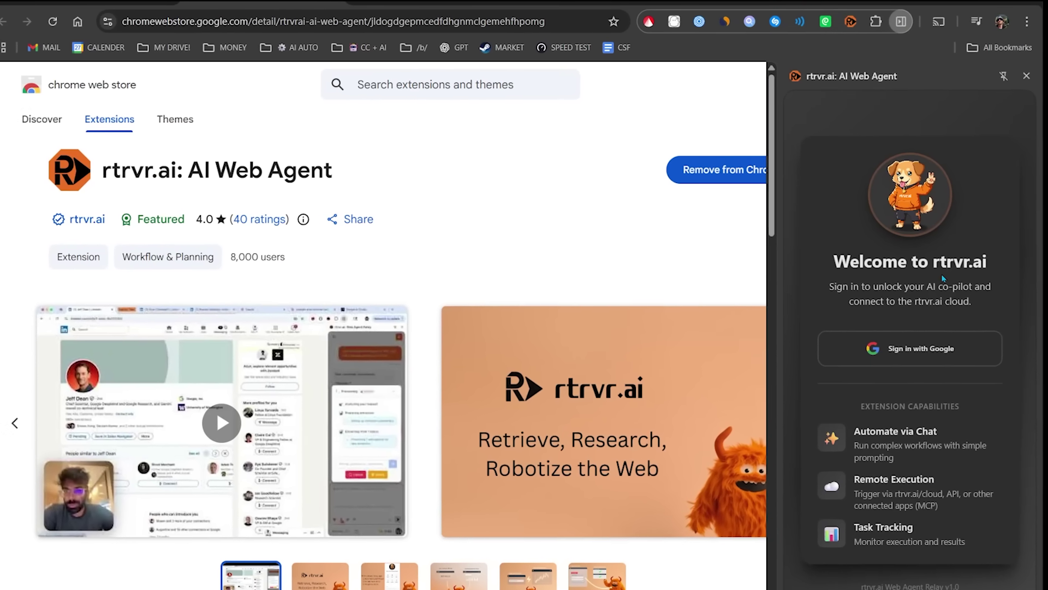
click(922, 350)
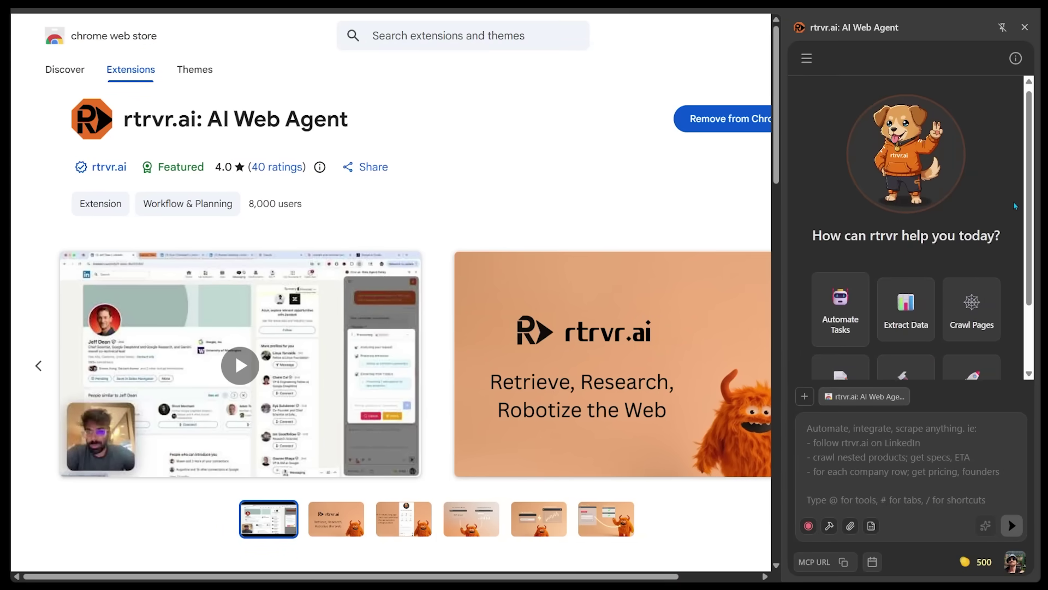
scroll(1013, 202, down, 1)
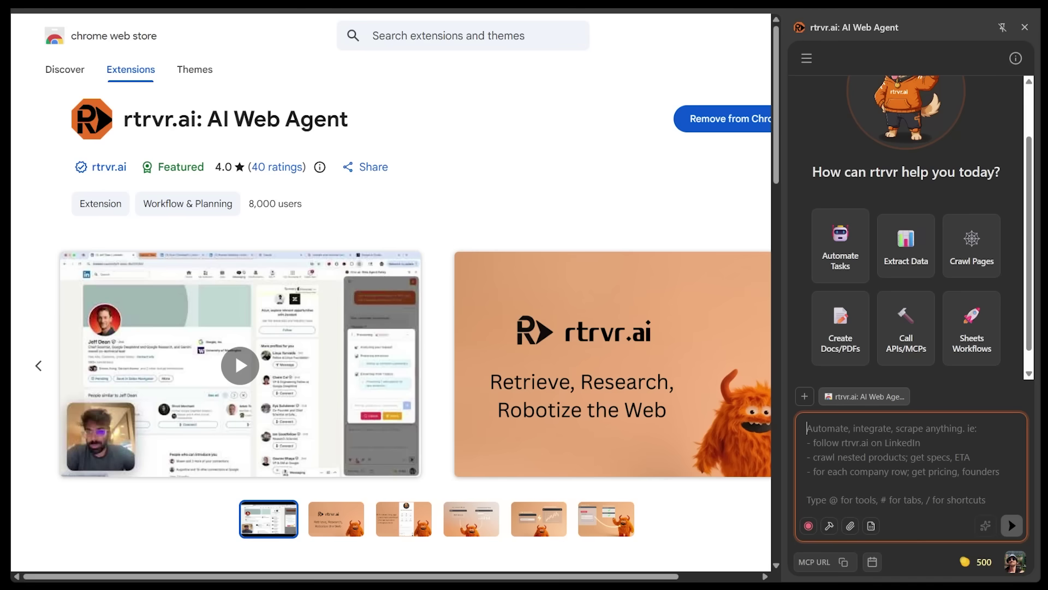
Step: Ask the rtrvr agent to scrape YC Summer 2025 companies into a new Google Sheet
key(alt+Tab)
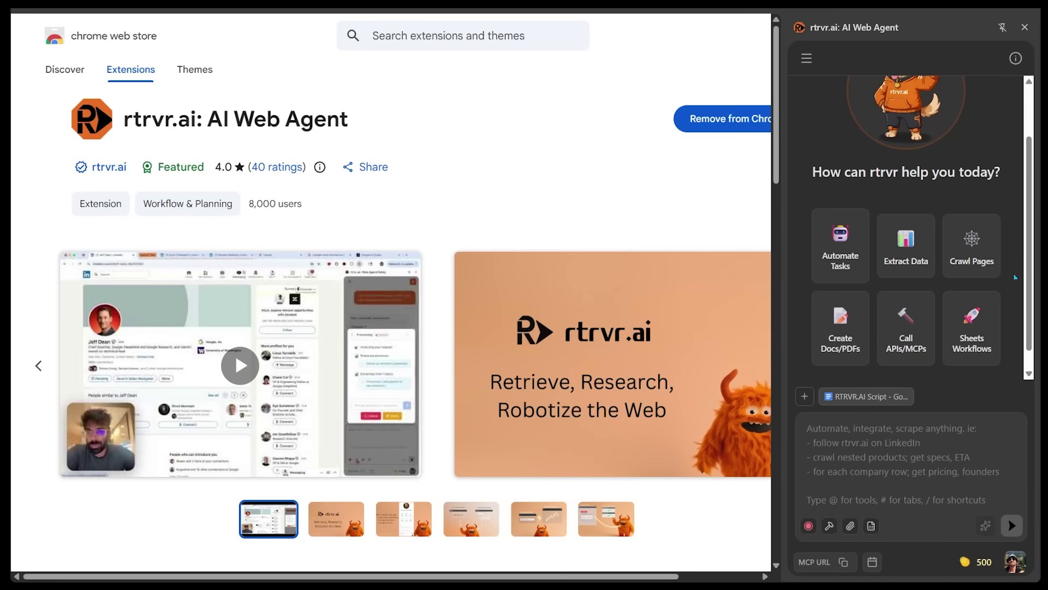
click(842, 430)
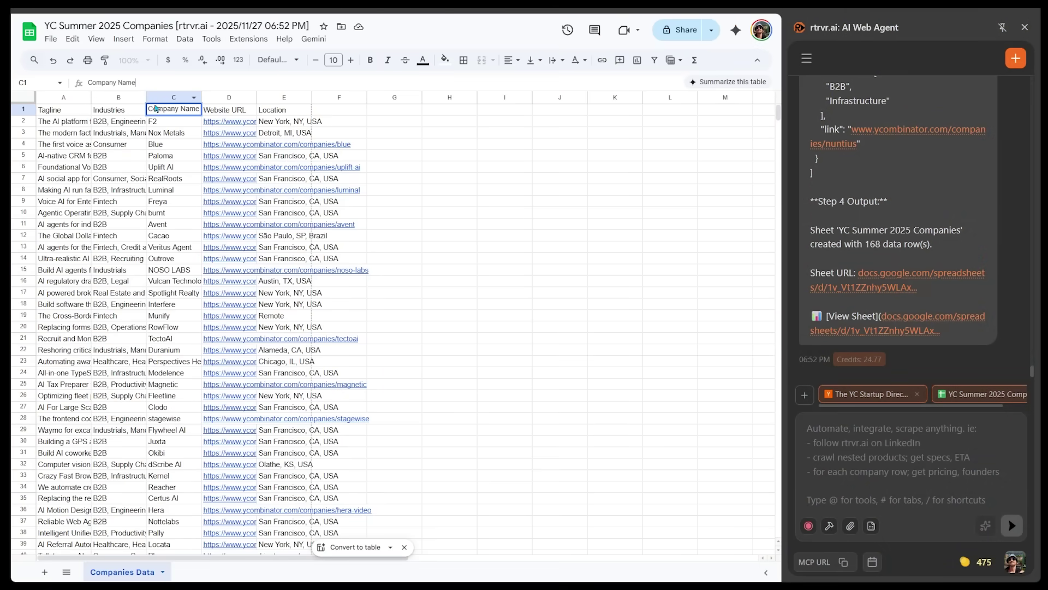
Step: Check the Tagline, Industries, Company Name, Website URL and Location column headers
click(110, 114)
click(61, 114)
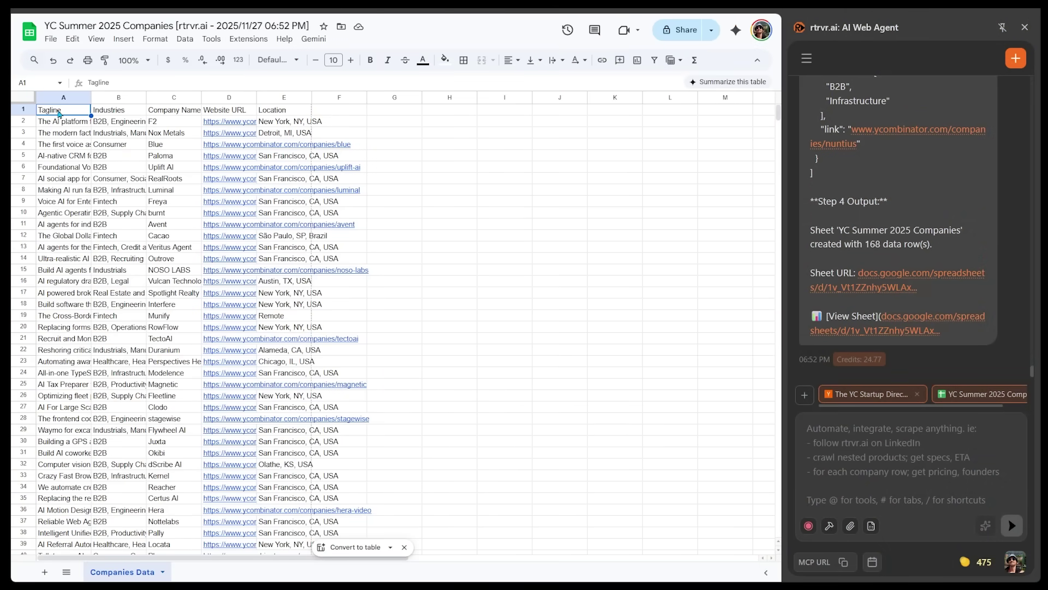
click(113, 112)
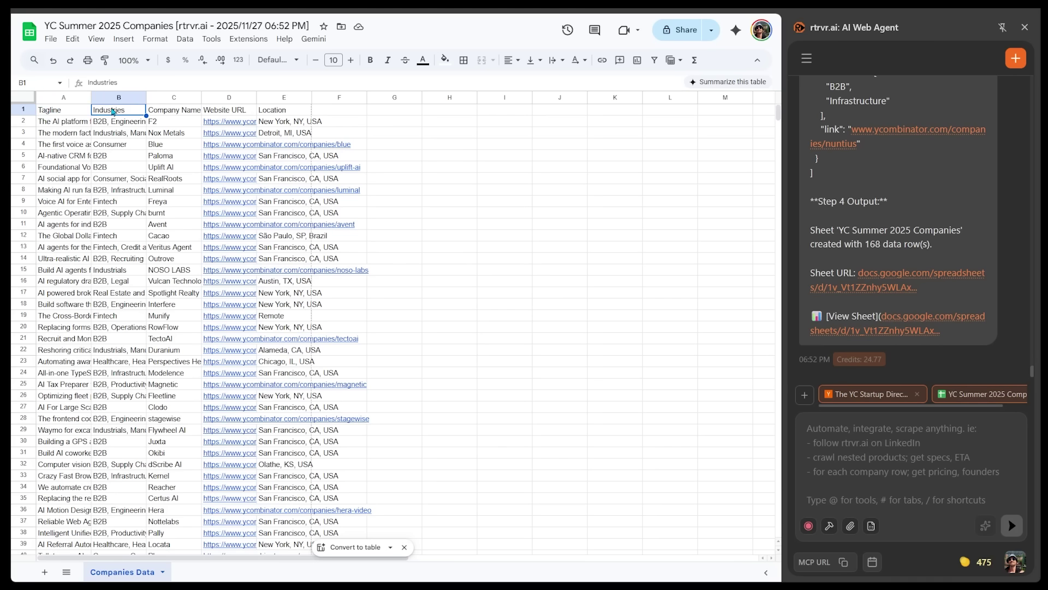
click(173, 111)
click(217, 112)
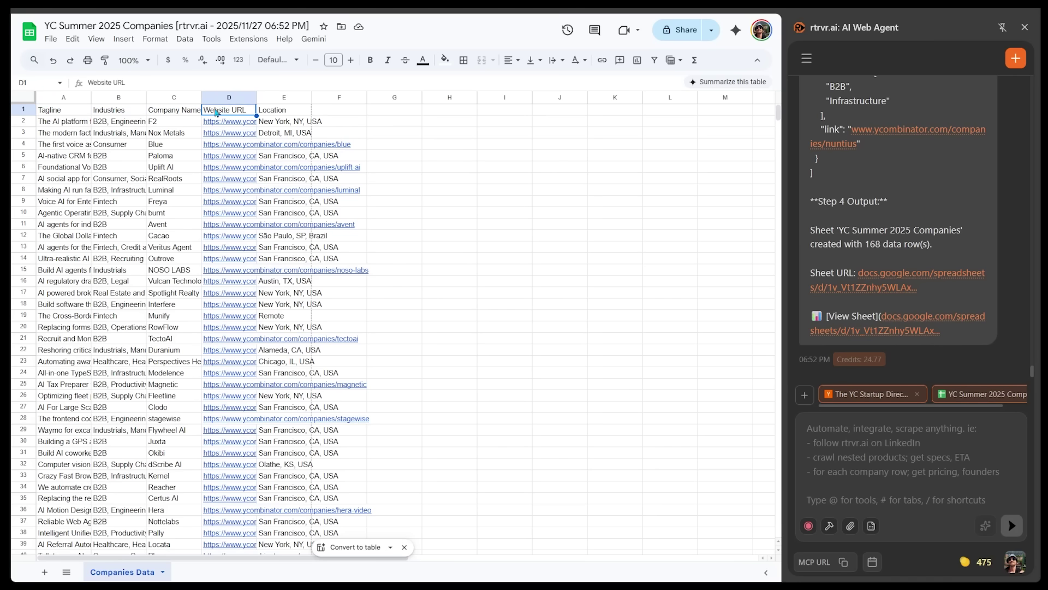
click(269, 112)
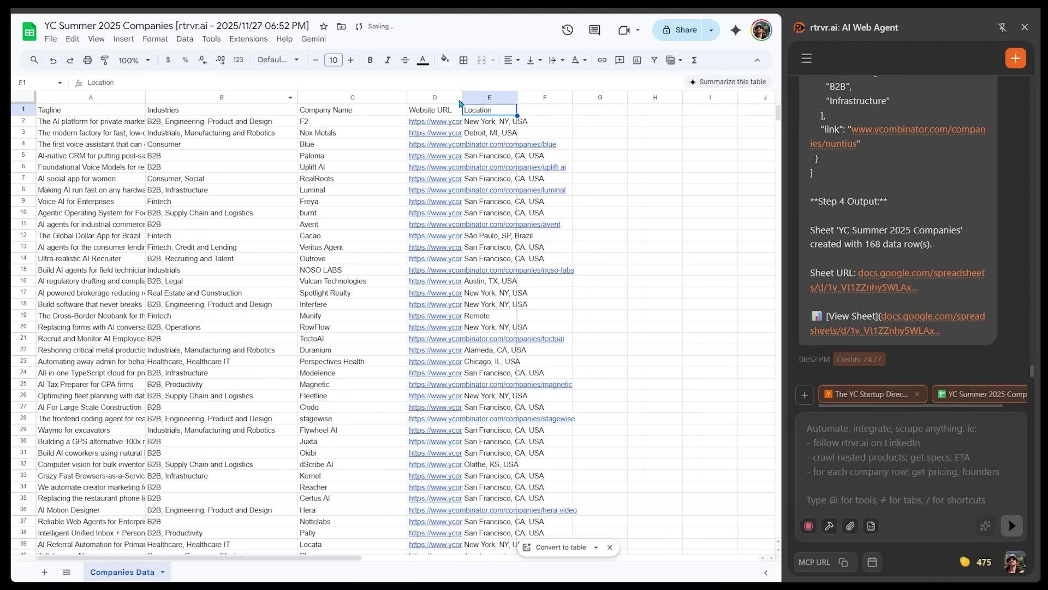
Step: Widen the Website URL and Location columns so their full contents show
drag(461, 98, 576, 98)
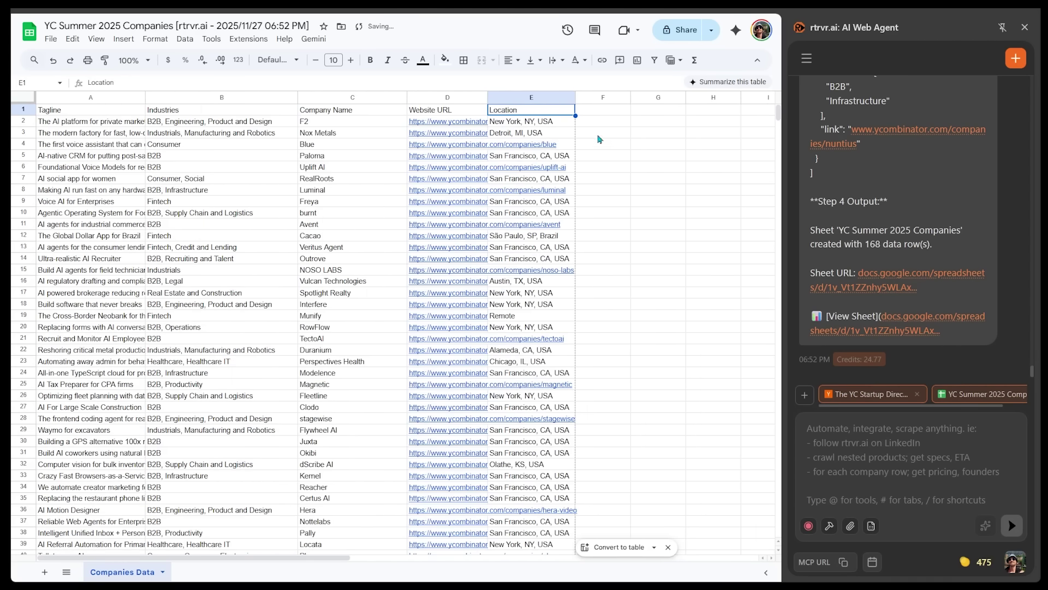
drag(486, 98, 500, 99)
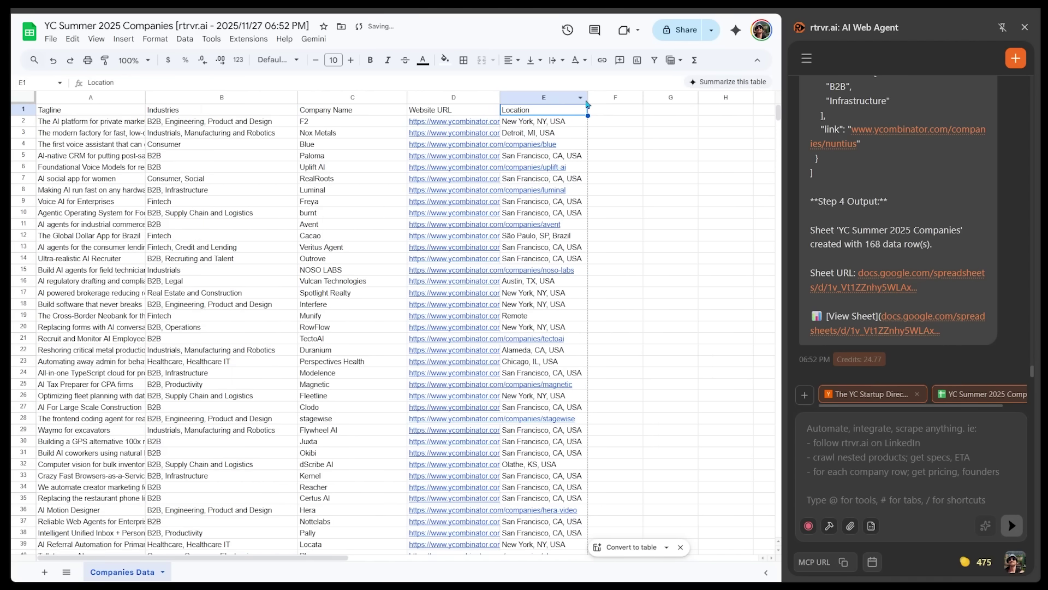
drag(587, 104, 609, 104)
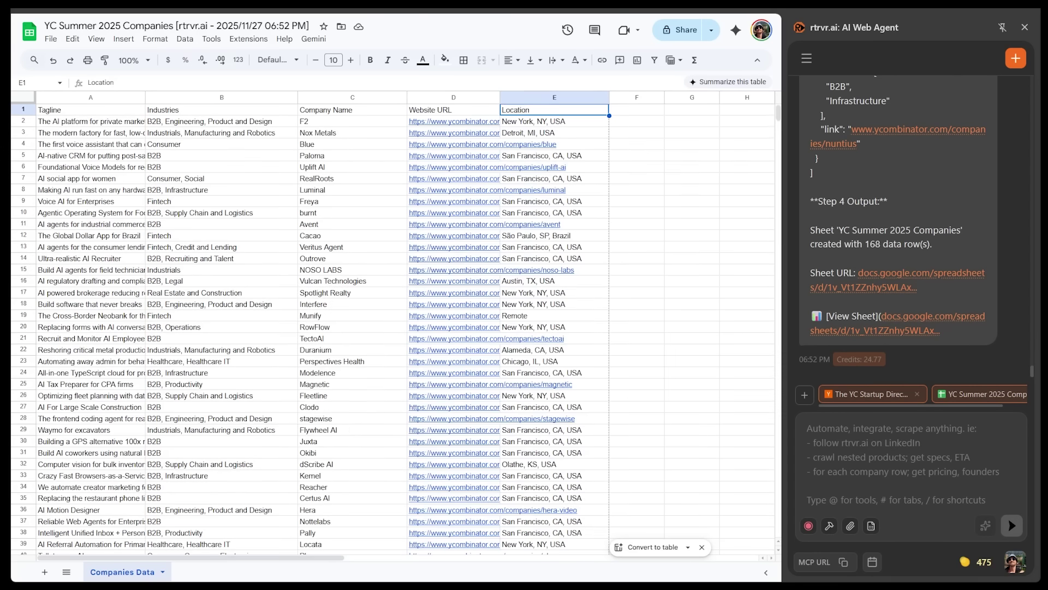
right_click(468, 141)
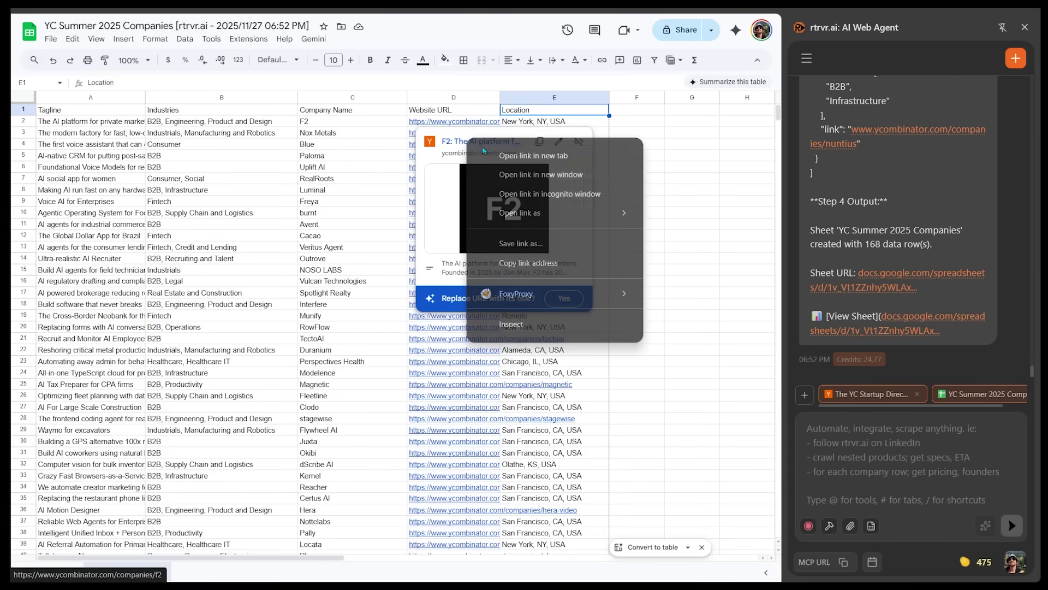
click(498, 156)
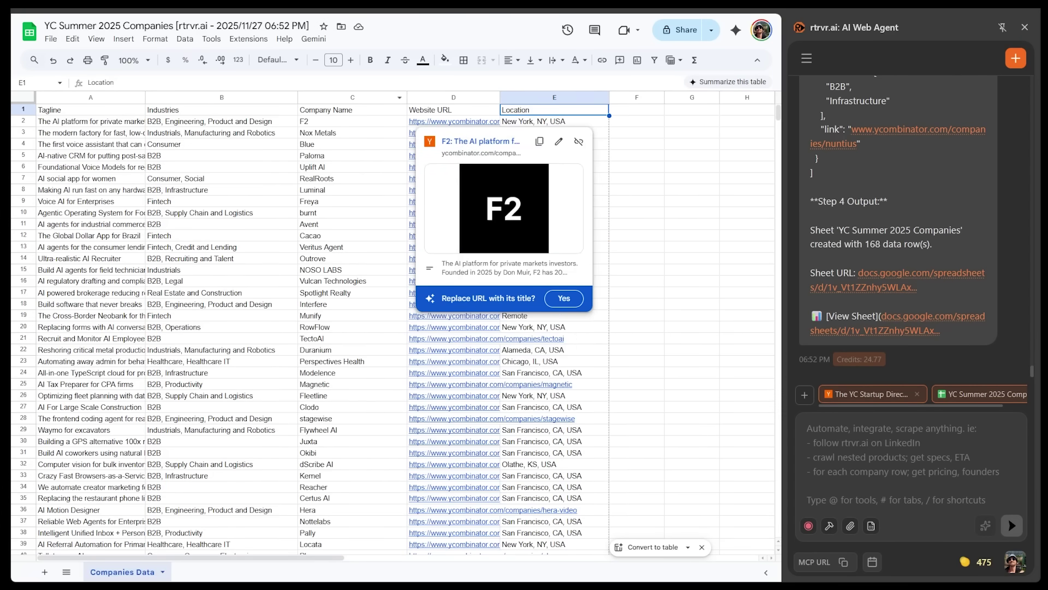
click(481, 141)
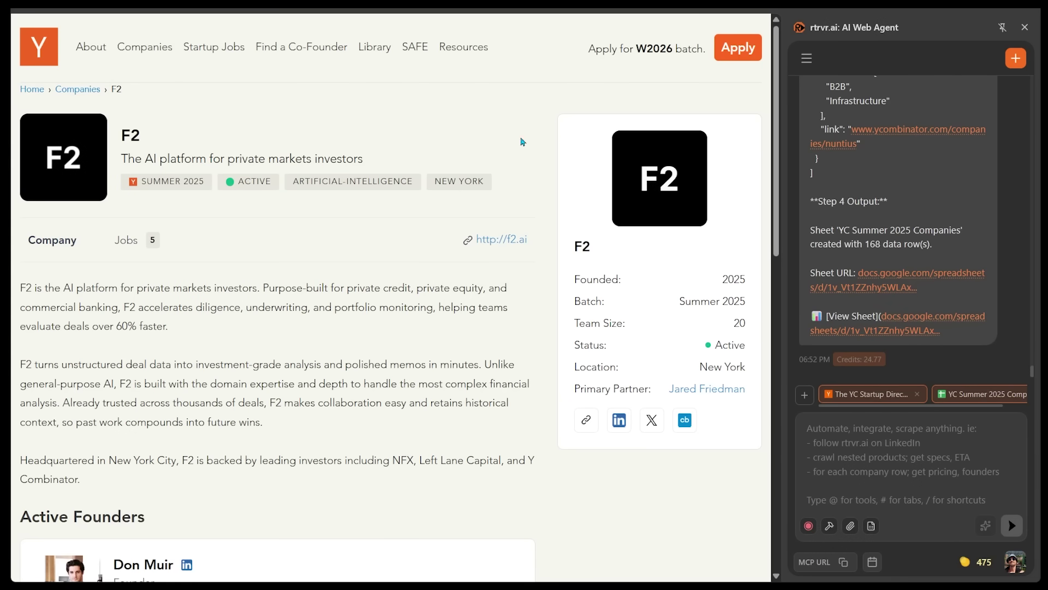
key(ctrl+w)
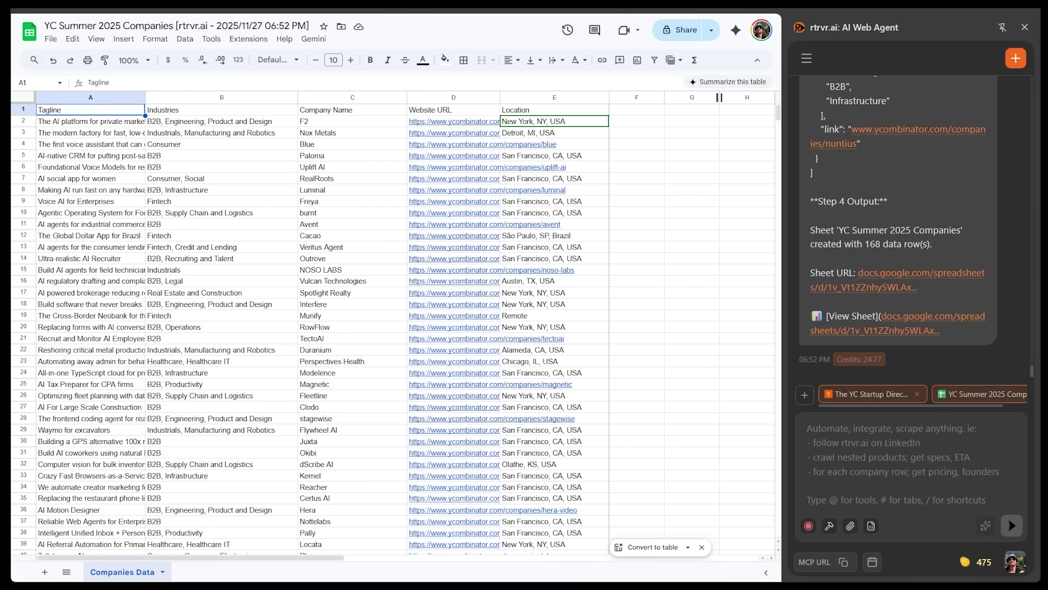
Step: Open the Indeed site via web search and give the agent the apply-to-this-job request
key(ctrl+t)
text(indeed)
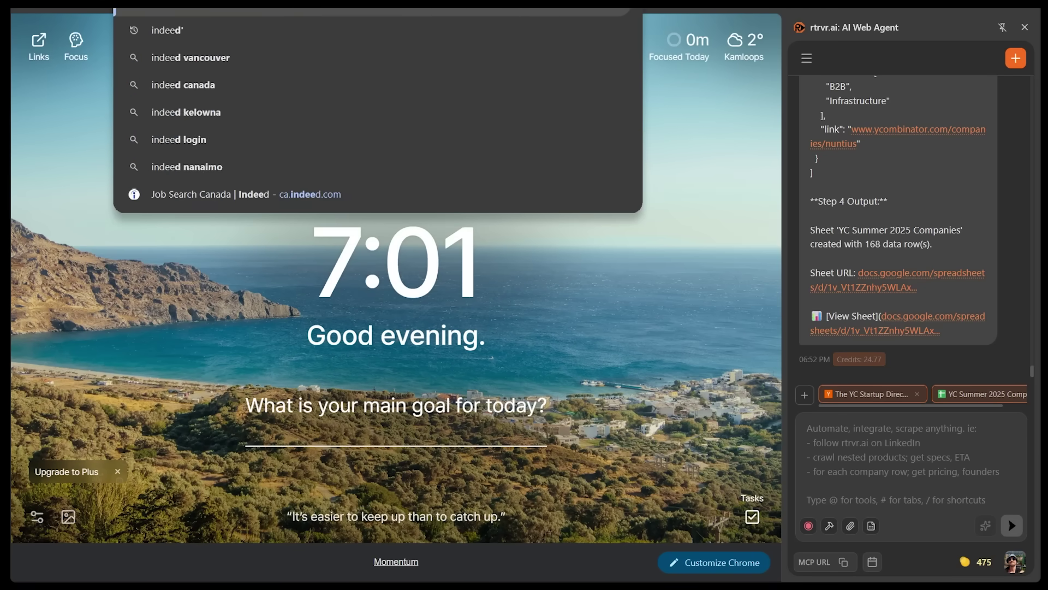
key(Return)
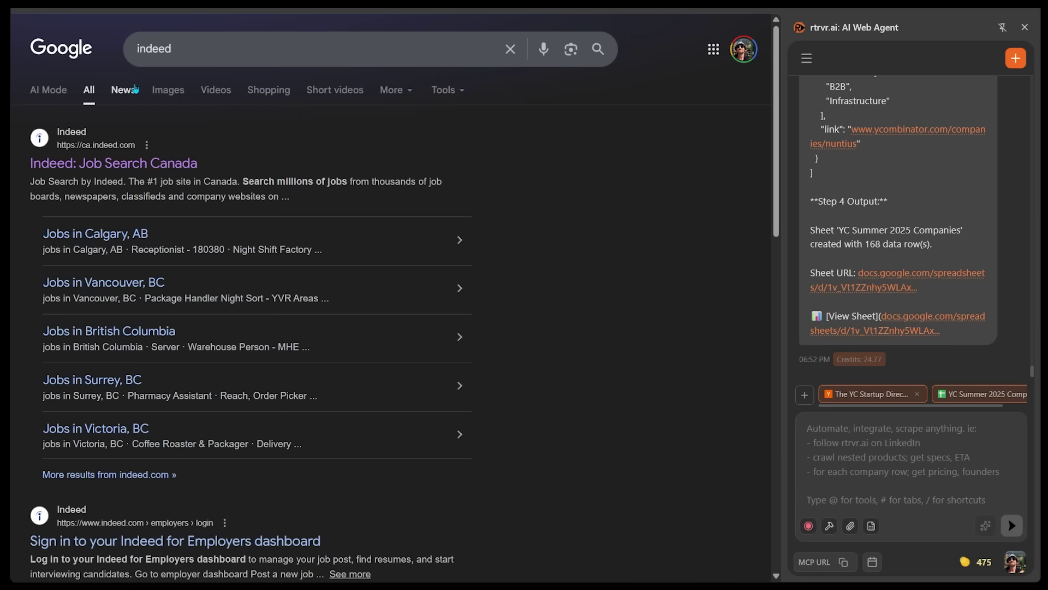
click(114, 163)
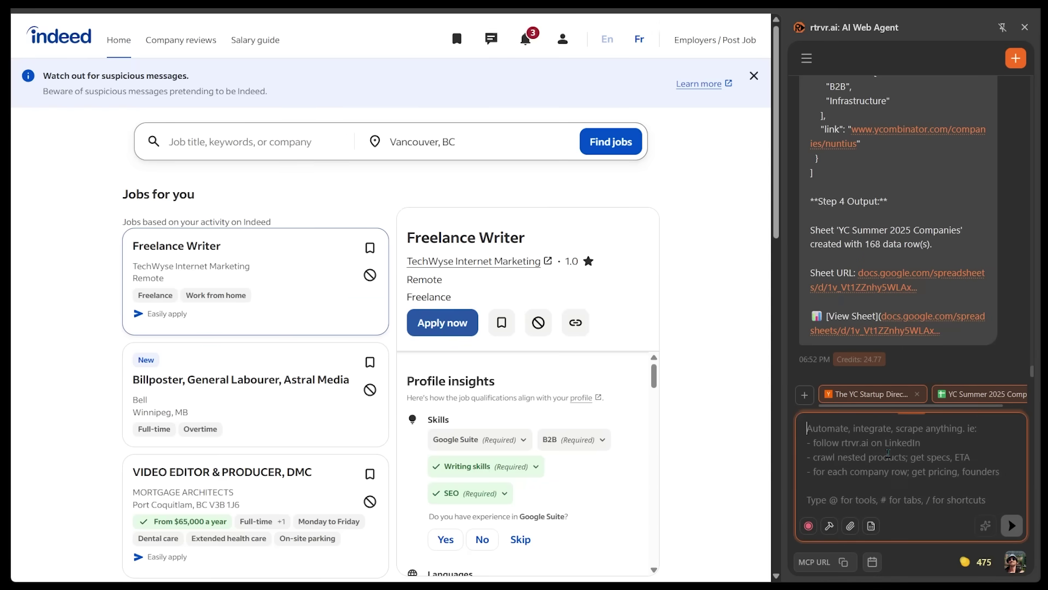
text(Apply to this job for me using the resume in my Google Drive. Upload the PDF, fill in every form field, and write a short personalized cover message explaining why I'm a strong fit)
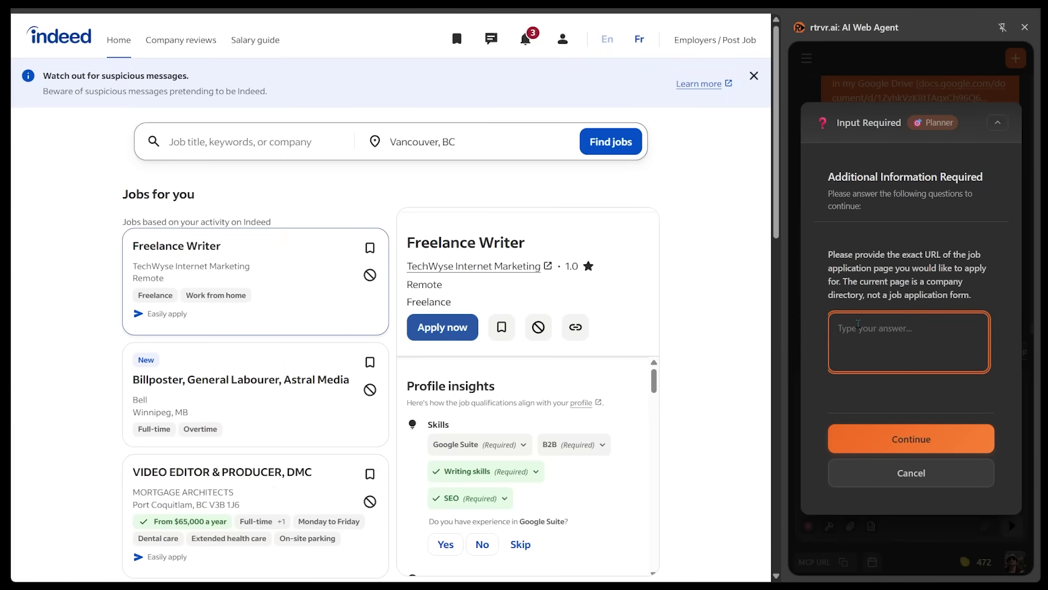
Step: Give the agent the Indeed job link and review its recap of the application attempt
key(ctrl+v)
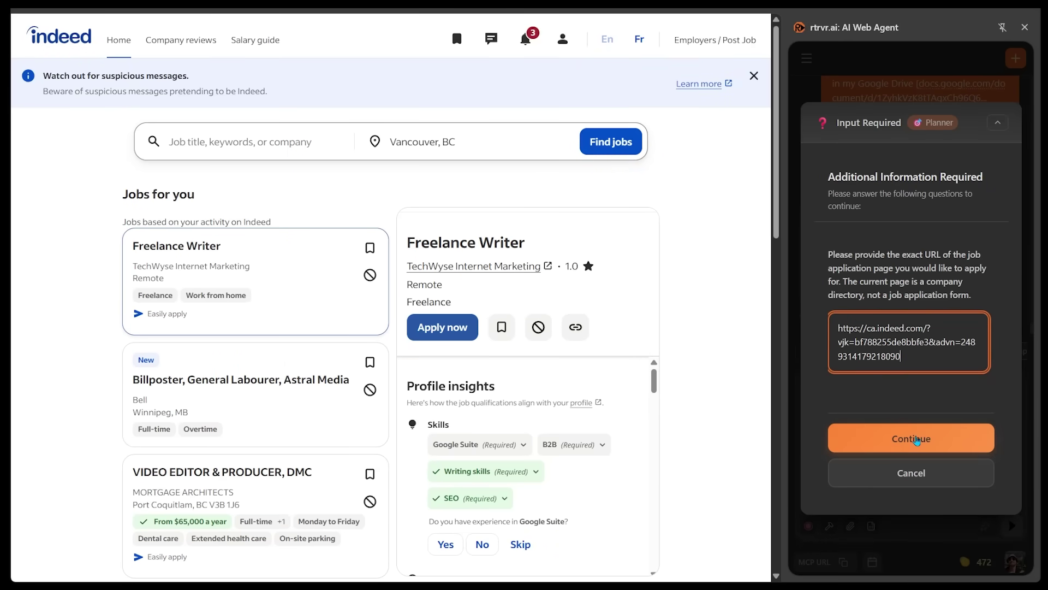
click(920, 437)
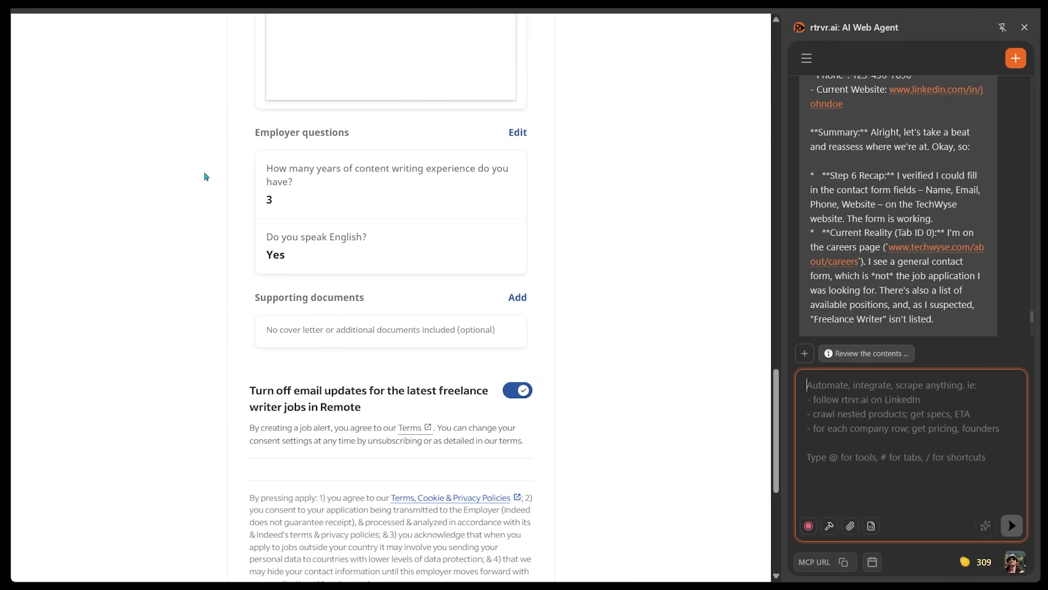
scroll(609, 261, down, 4)
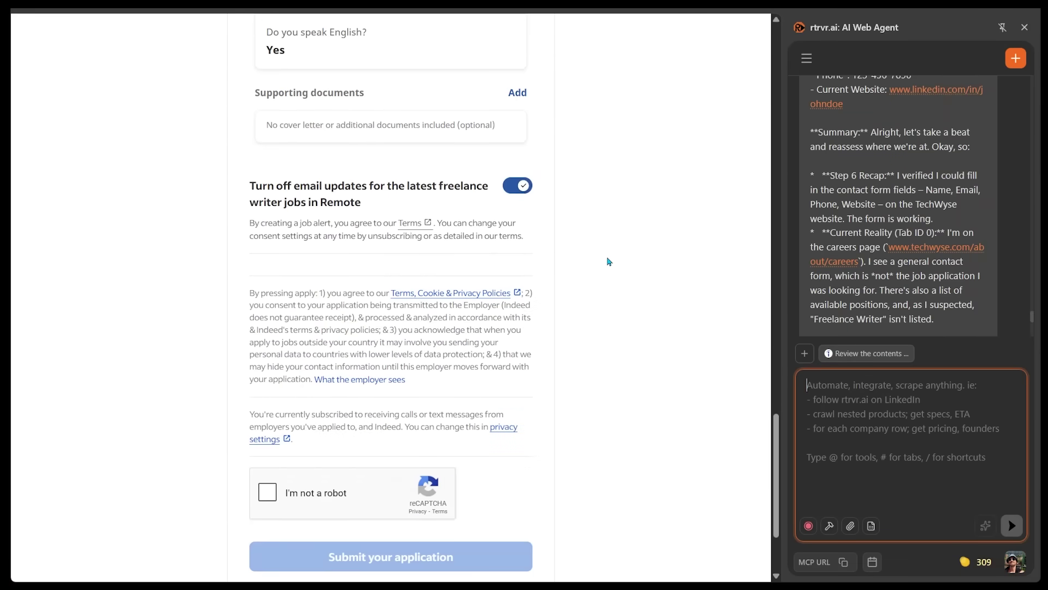
scroll(609, 261, down, 1)
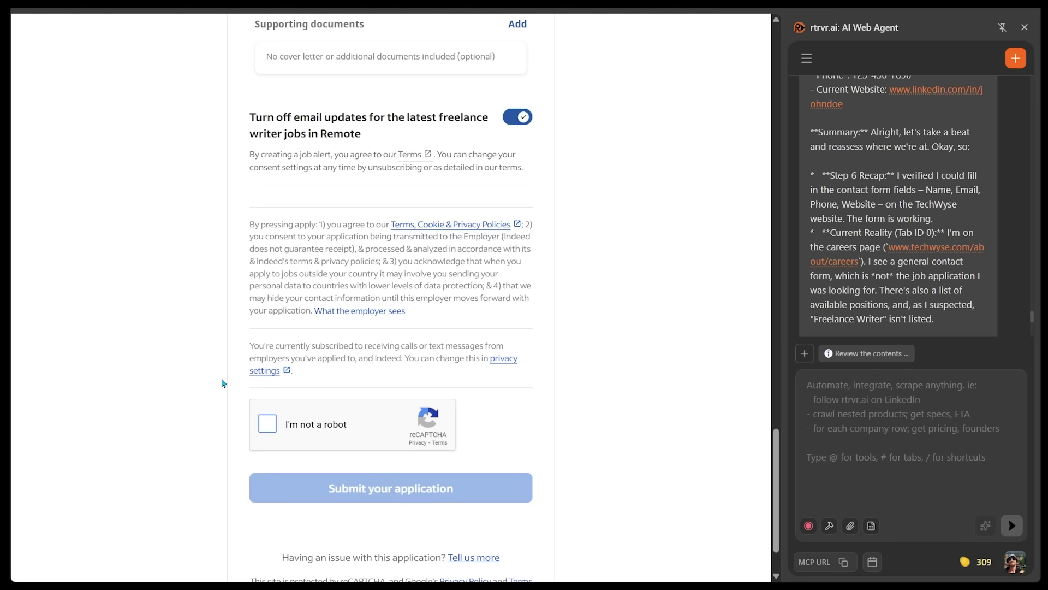
scroll(224, 385, down, 1)
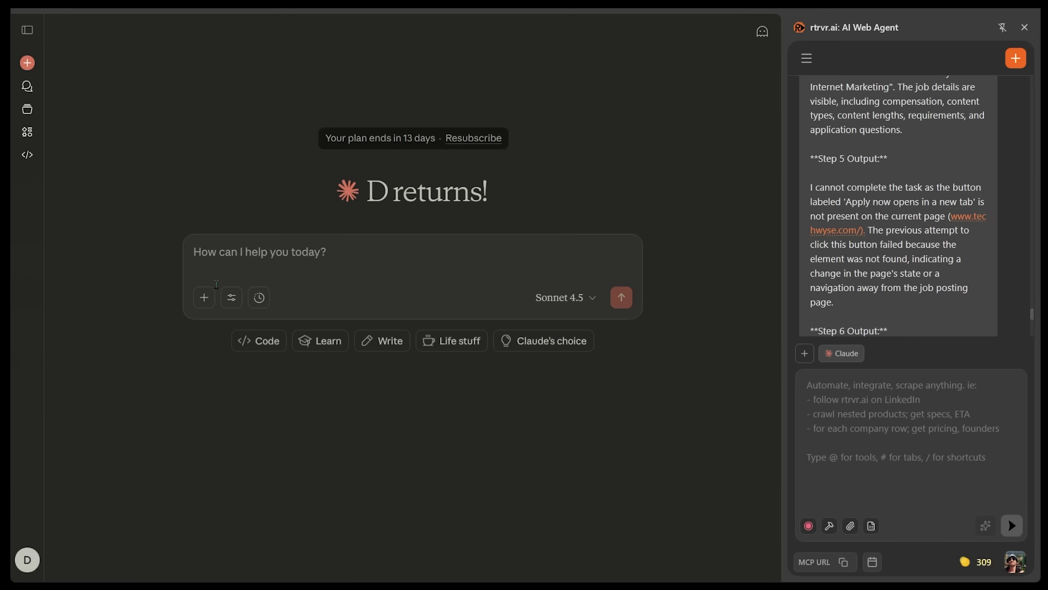
Step: Add a custom Claude connector named rtrvr.ai with the rtrvr.ai MCP server URL
click(227, 304)
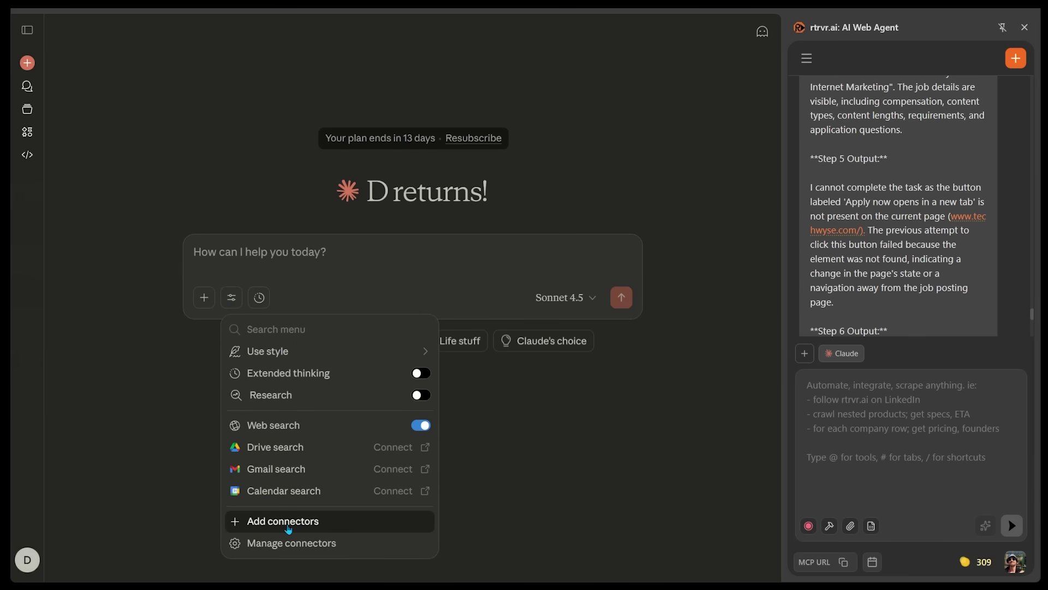
click(289, 528)
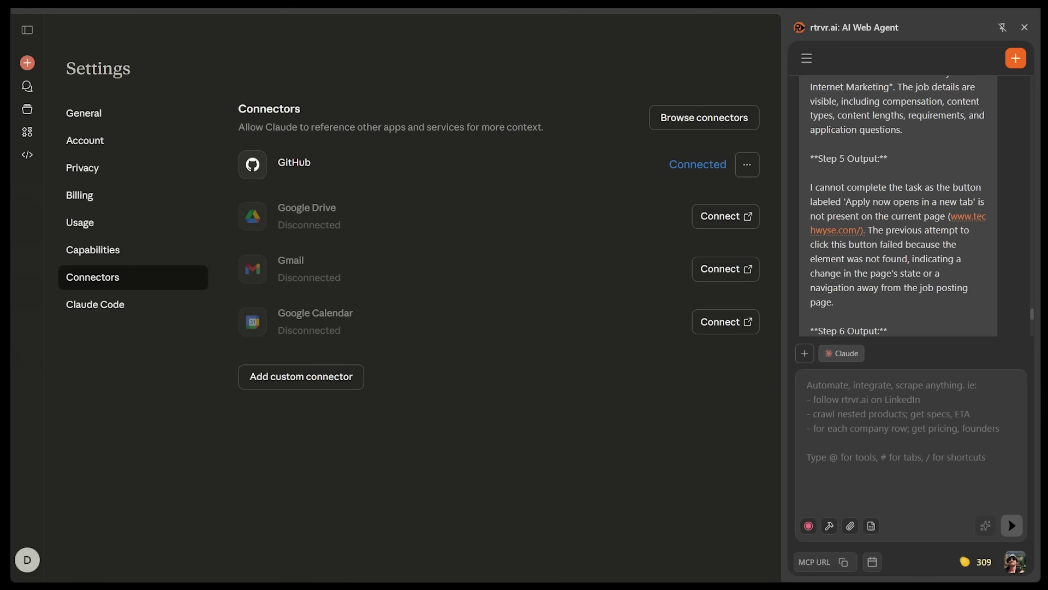
click(303, 381)
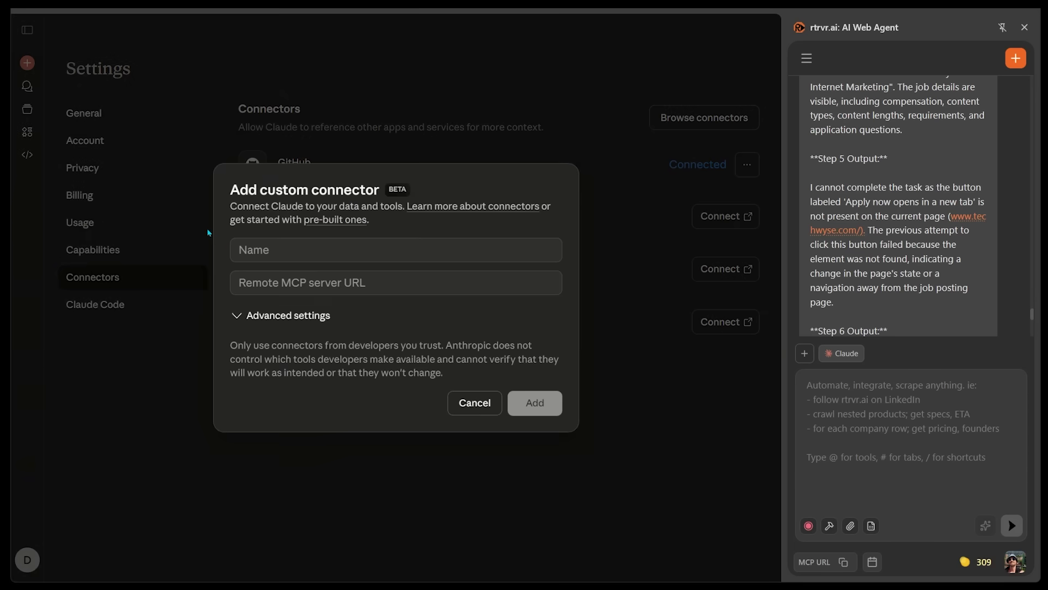
click(258, 250)
text(rtrvr.ai)
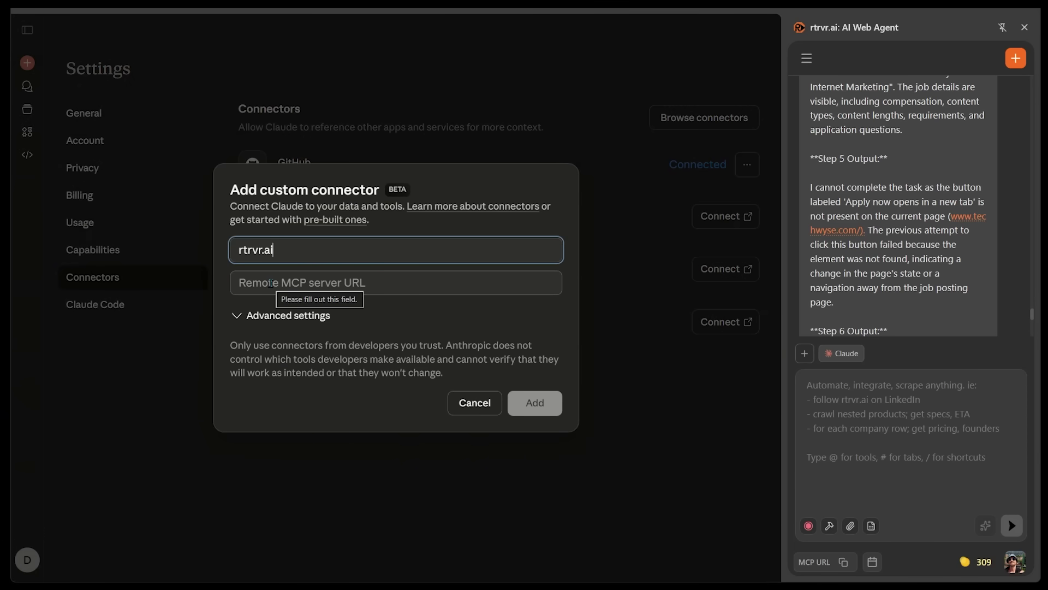
click(277, 286)
key(ctrl+v)
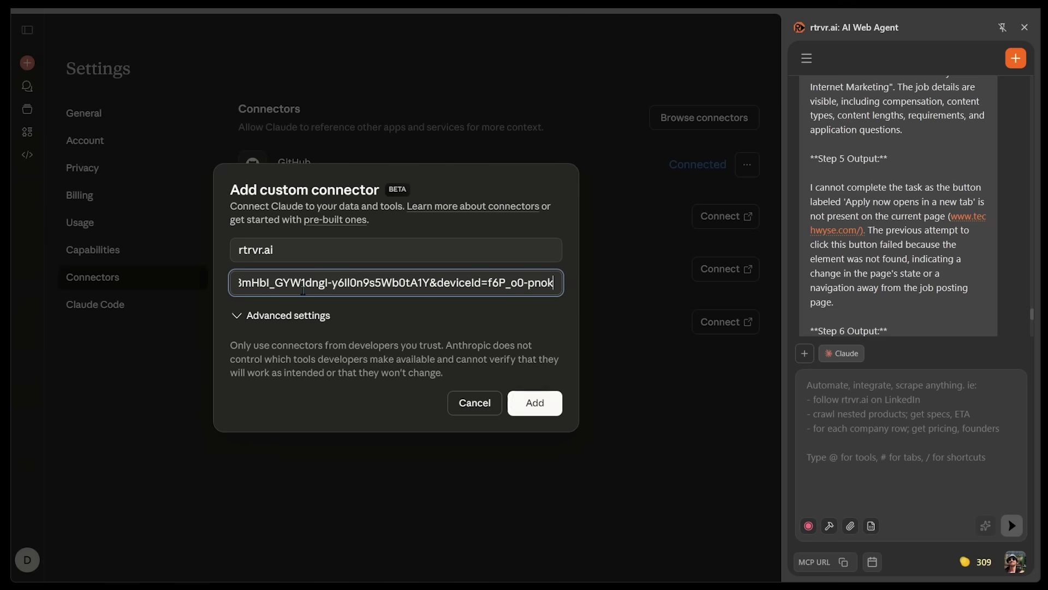
click(301, 302)
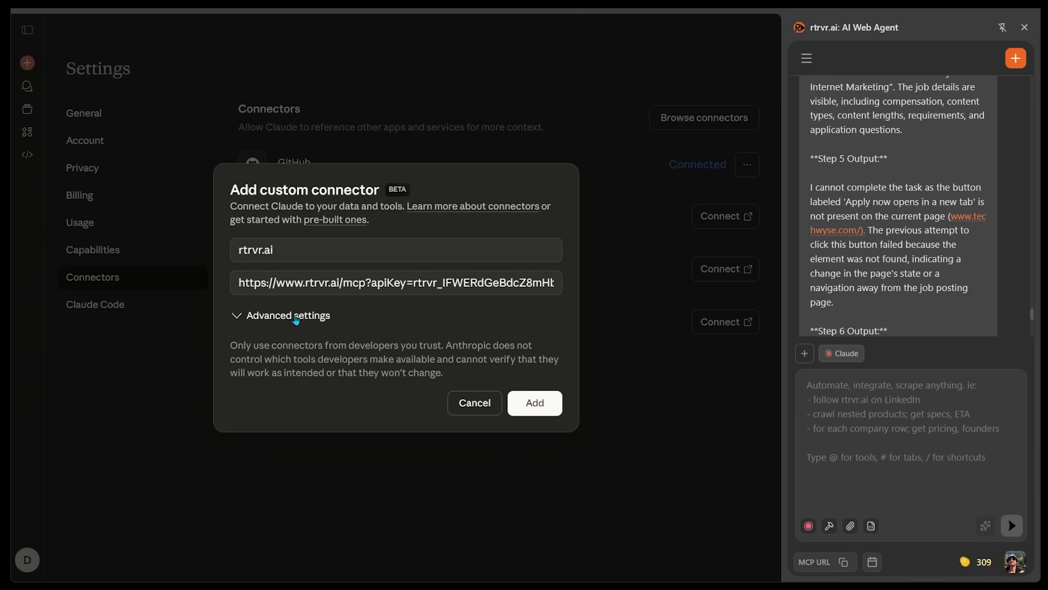
click(533, 410)
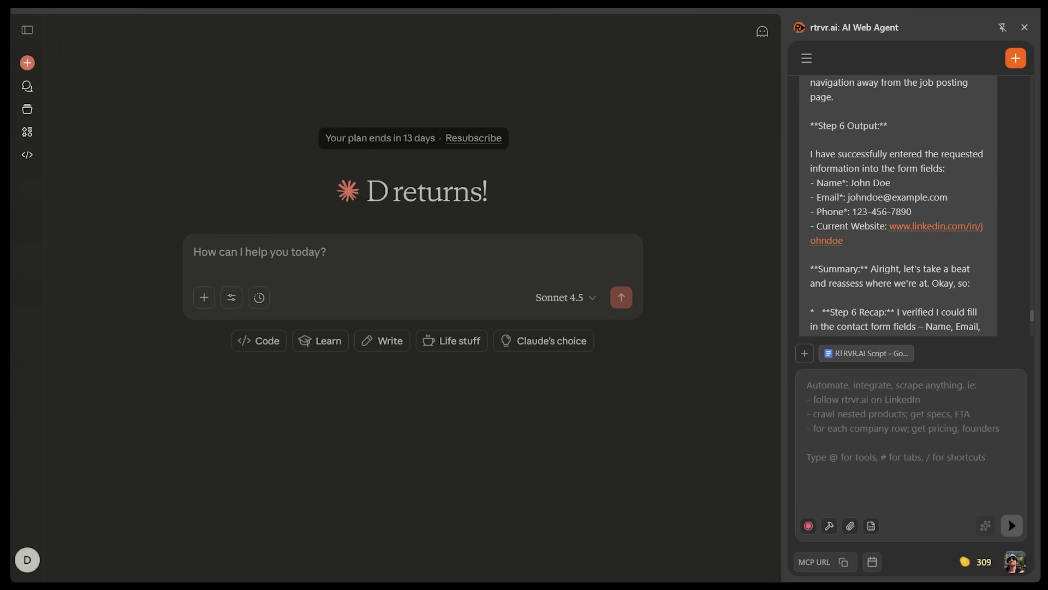
Step: Paste a request for the top 5 'AI productivity tools' YouTube videos into a new Google Sheet
text(Using Retriever, search YouTube for the top 5 most-viewed videos about ‘AI productivity tools’. Extract: title, creator, views, upload date, and URL. Then create a Google Sheet and fill in the data)
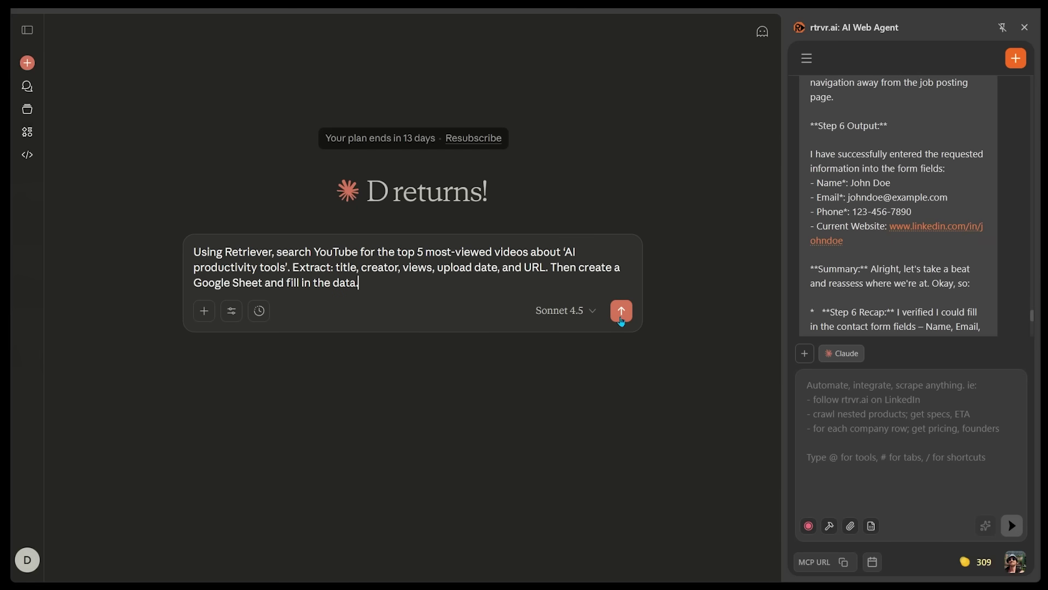
Step: Send the YouTube research request and briefly inspect the Act on tab step
click(621, 316)
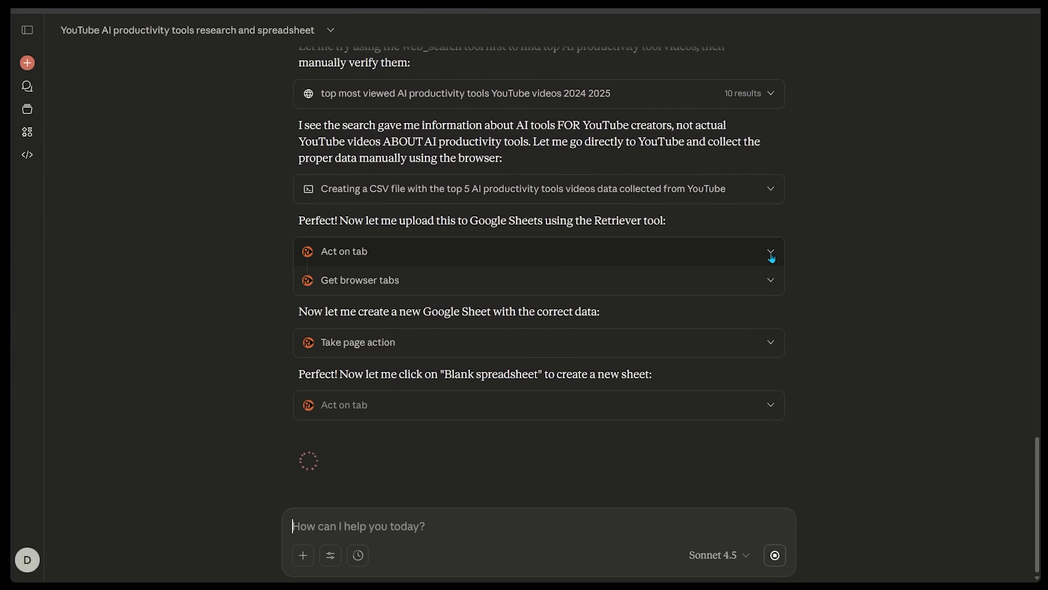
click(772, 257)
click(772, 256)
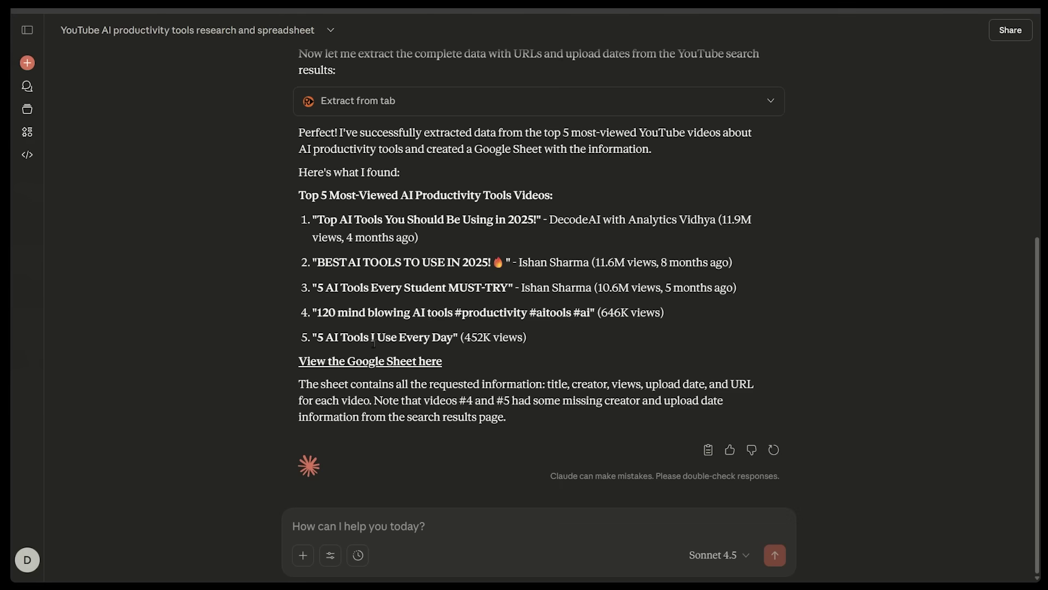
Step: Bring up the options menu on the 'View the Google Sheet here' link
right_click(334, 365)
Step: Open the new Google Sheet and look over the YouTube URLs in column A
click(360, 375)
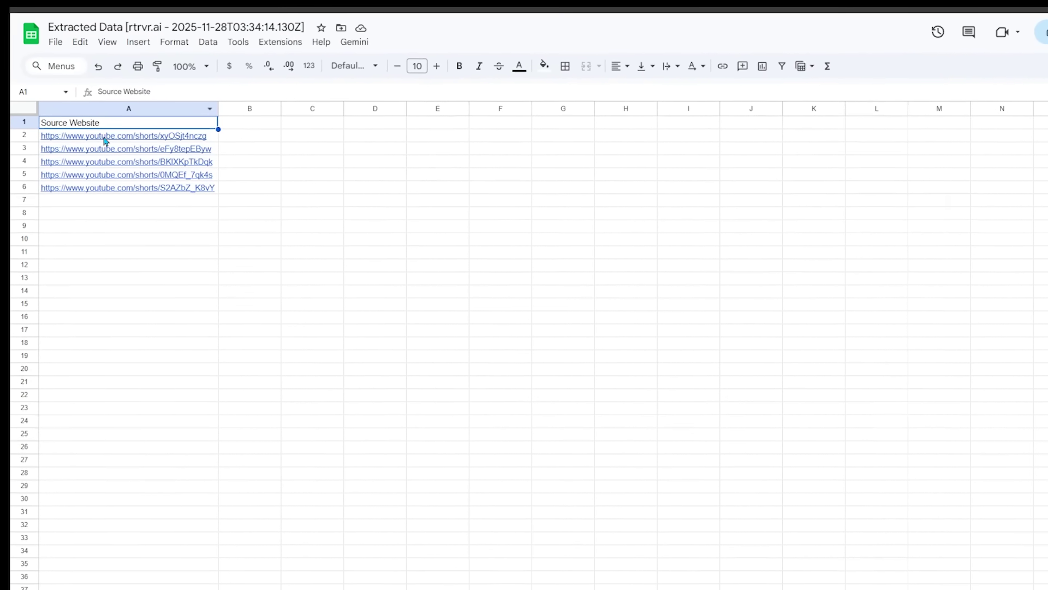
mouse_move(102, 136)
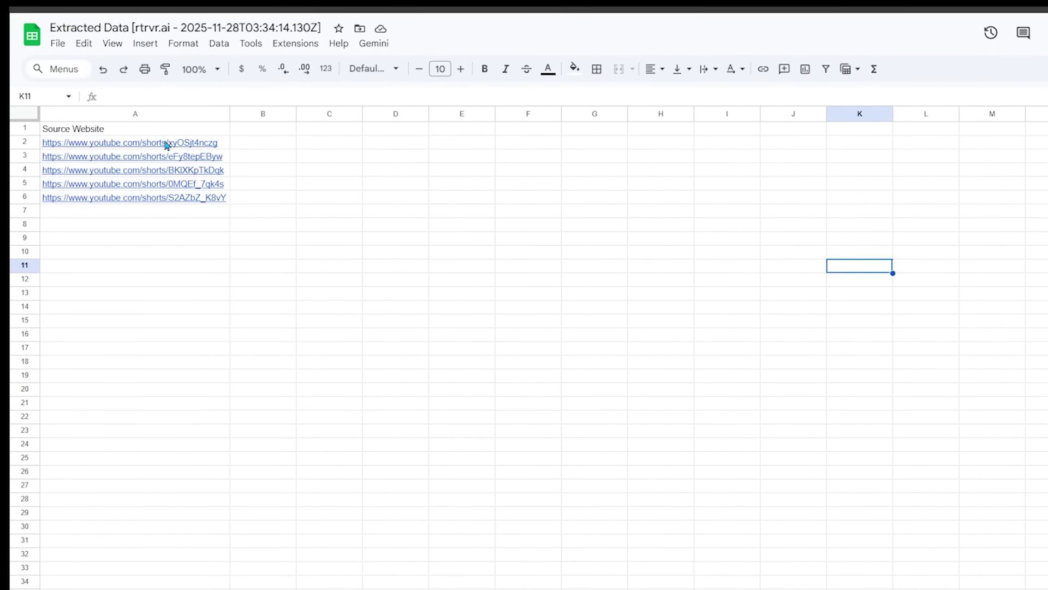
mouse_move(156, 140)
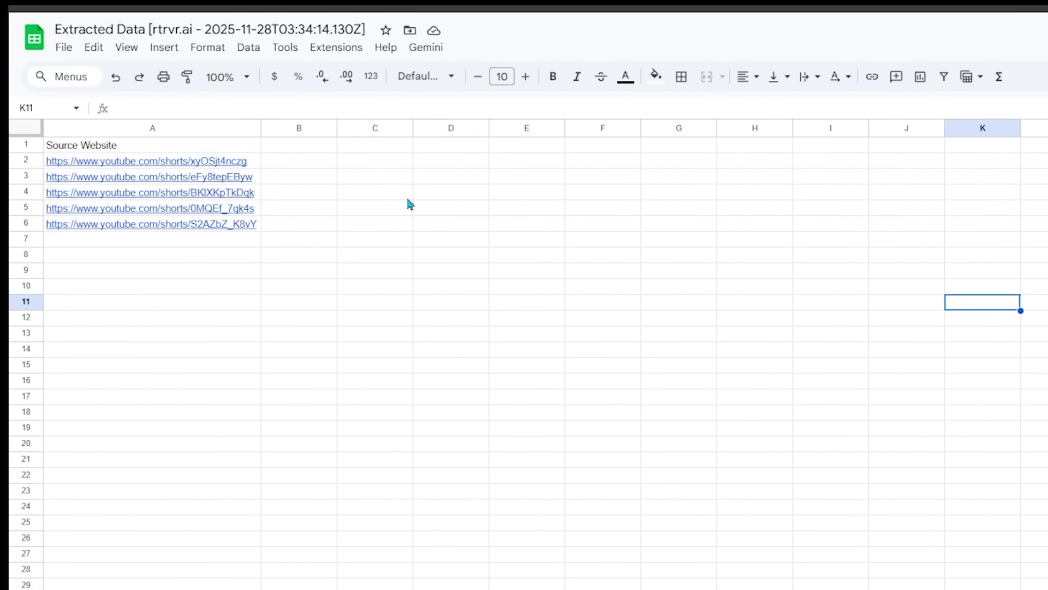
mouse_move(182, 188)
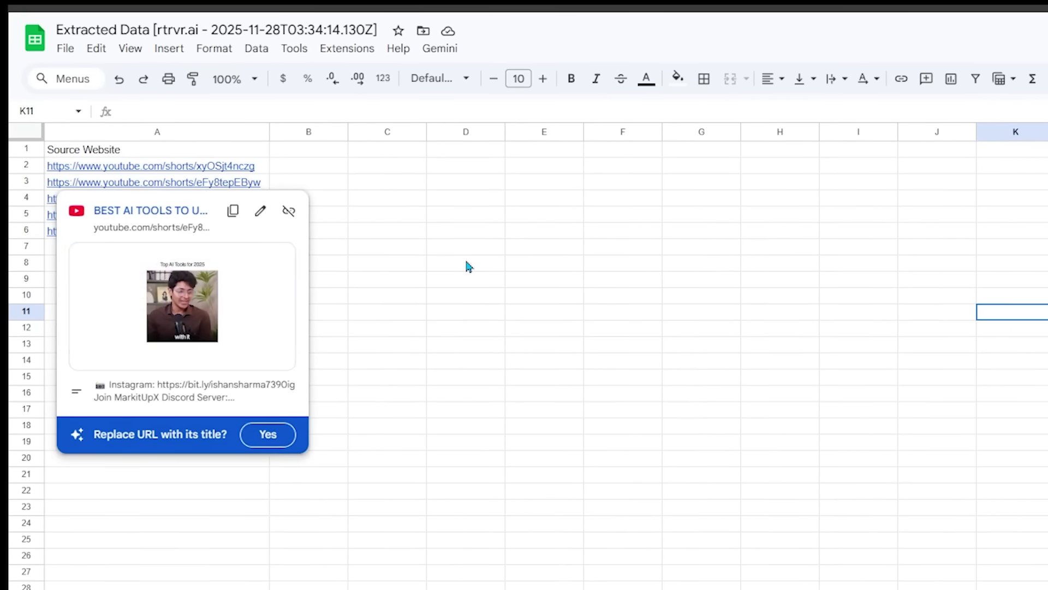
click(452, 256)
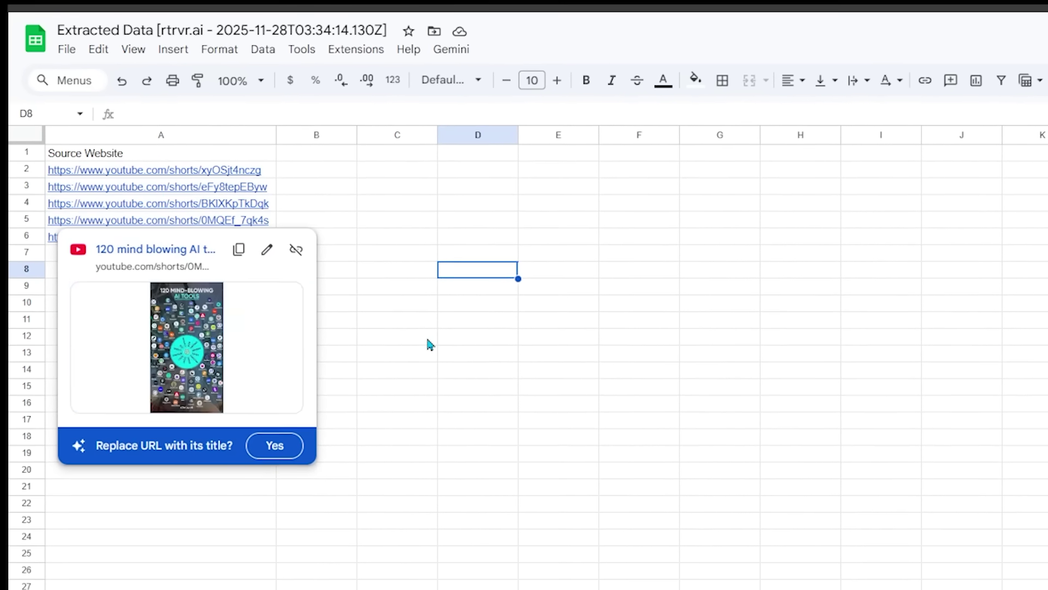
mouse_move(193, 242)
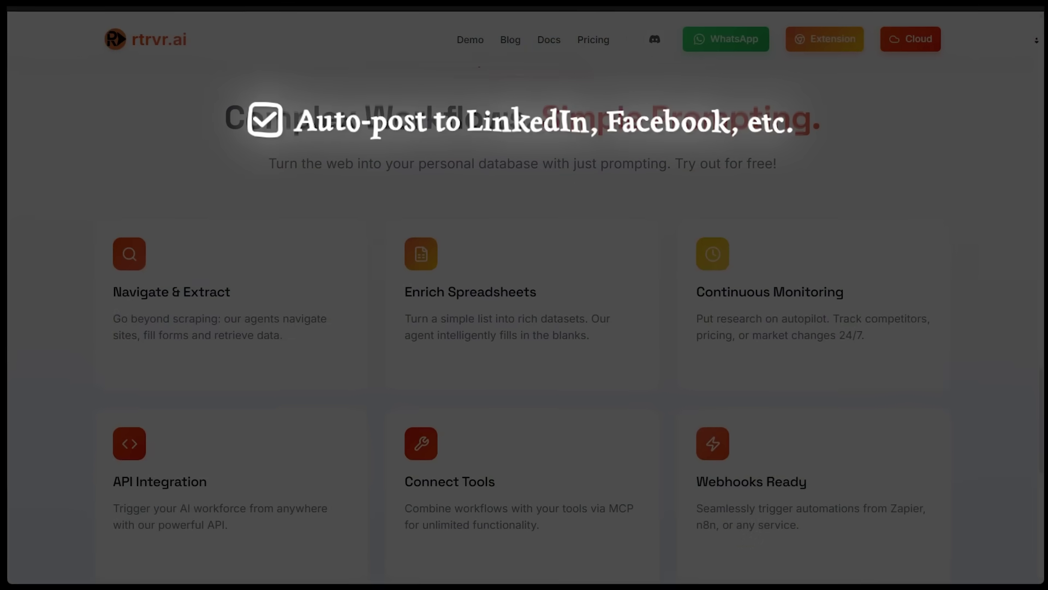
Step: Scroll down the rtrvr.ai homepage past the Navigate & Extract, Enrich Spreadsheets and Connect Tools feature cards
scroll(524, 328, down, 1)
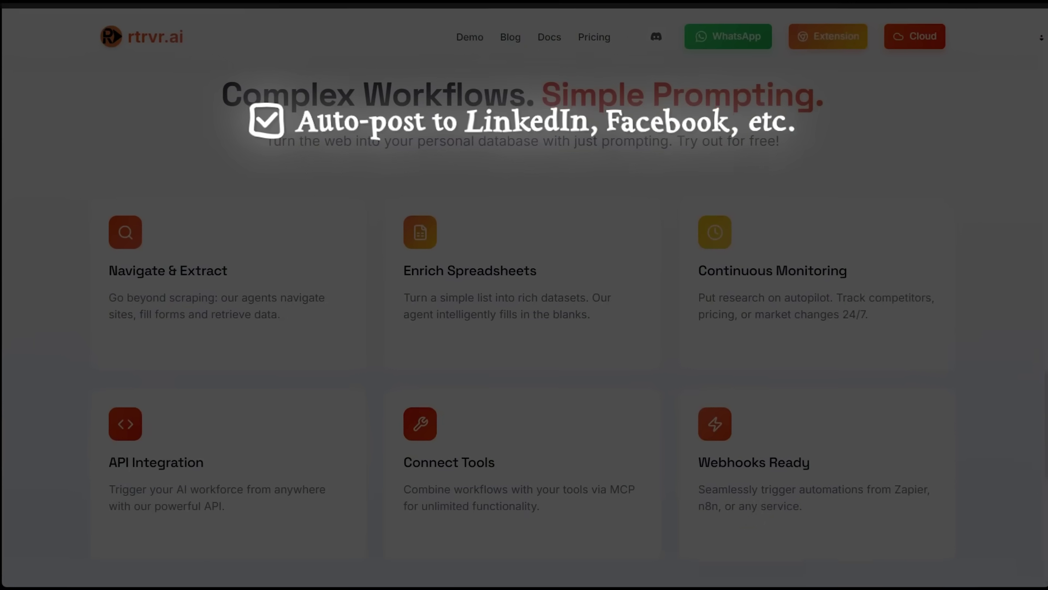
scroll(525, 328, down, 1)
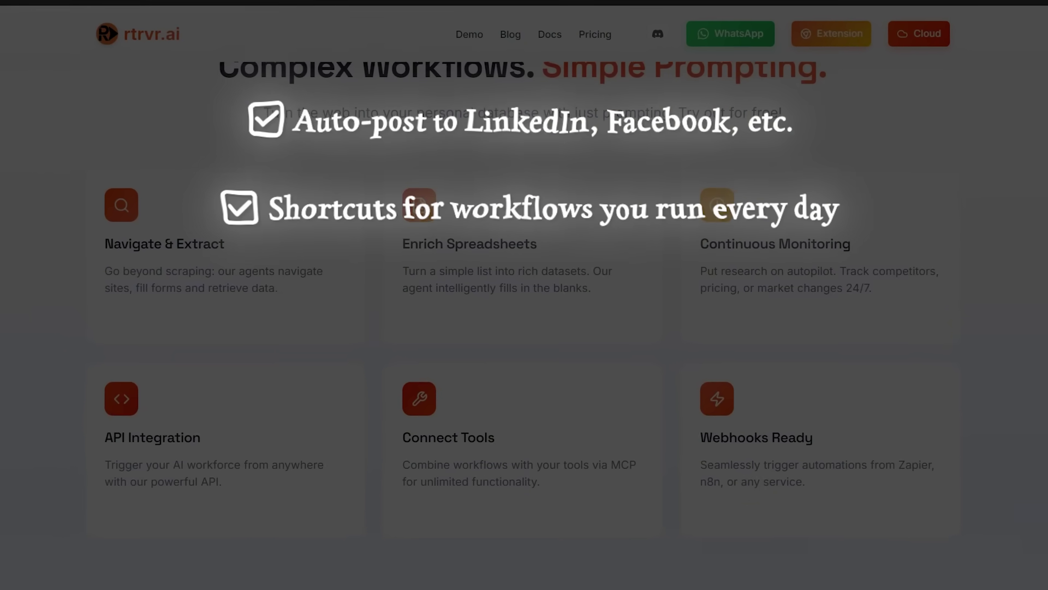
scroll(524, 328, down, 1)
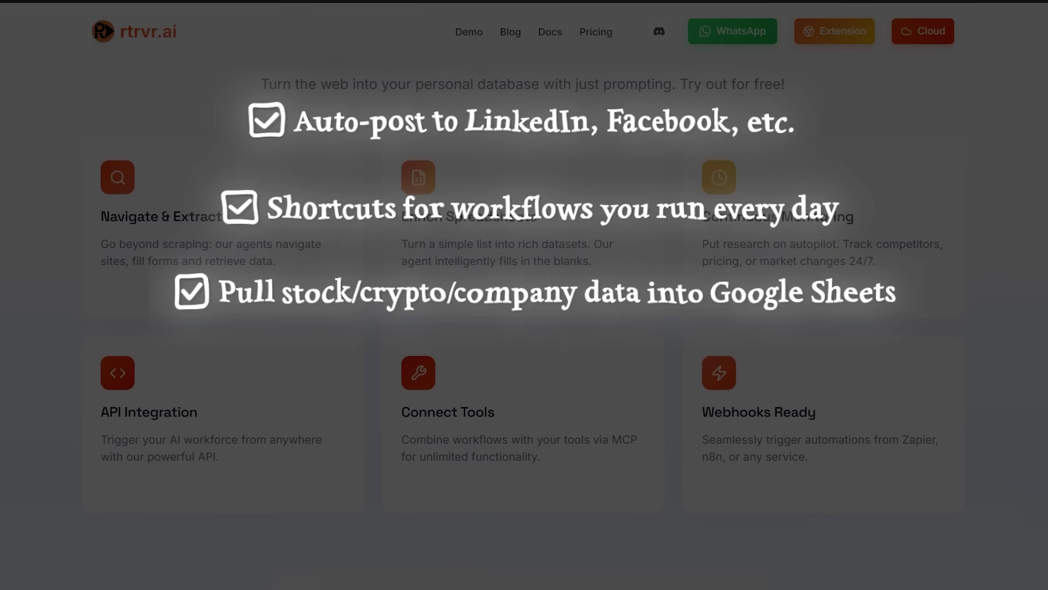
scroll(524, 328, down, 1)
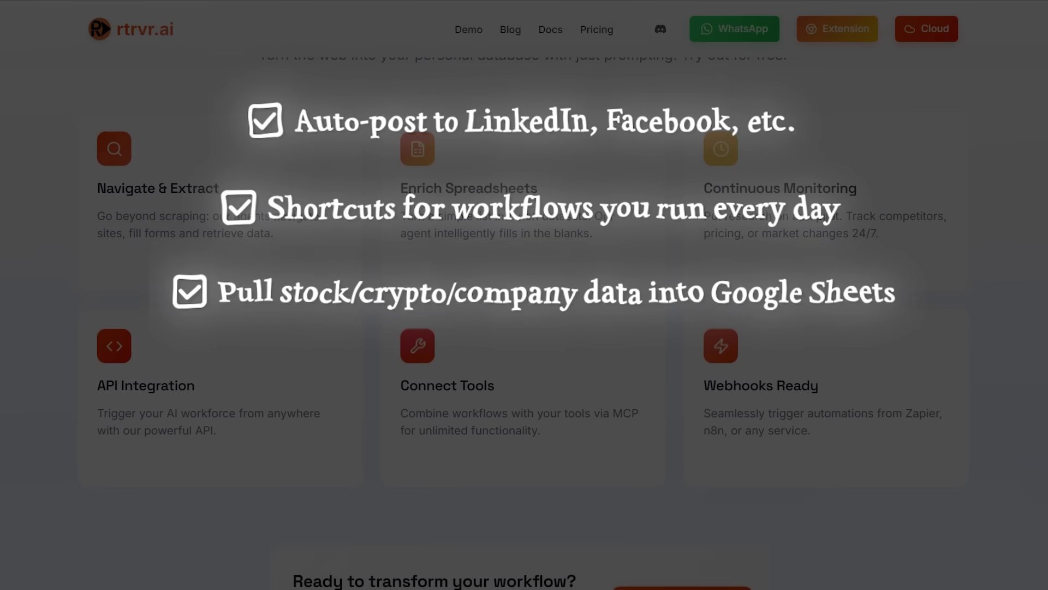
scroll(524, 328, down, 1)
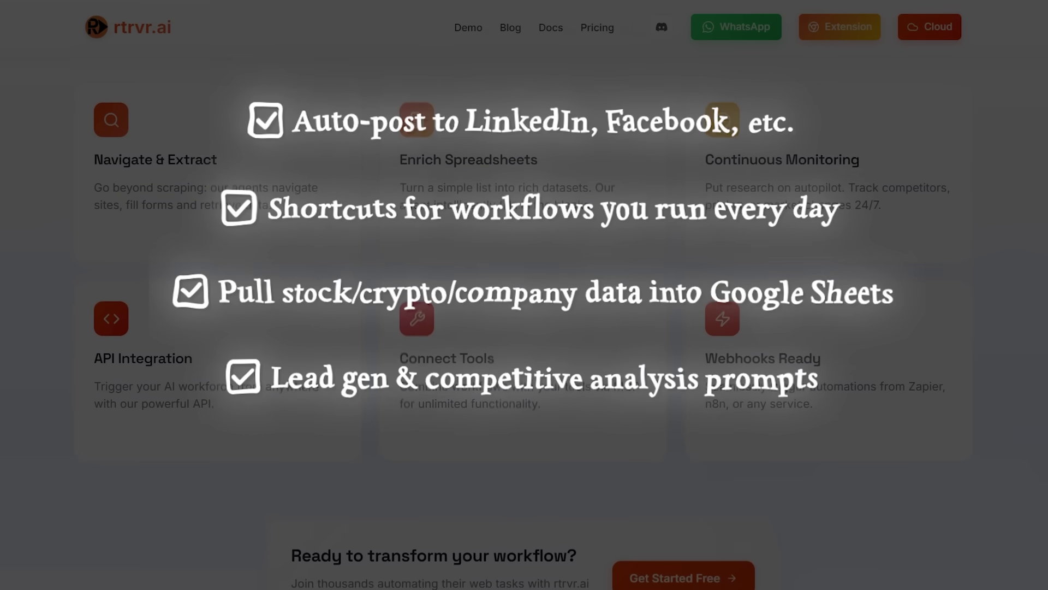
scroll(525, 328, down, 1)
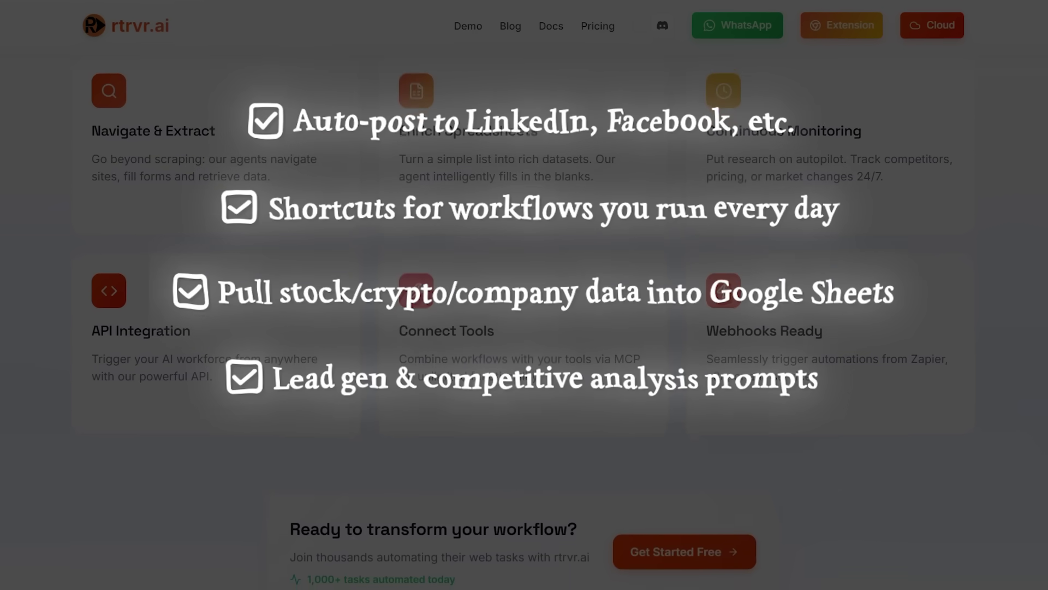
scroll(524, 327, down, 1)
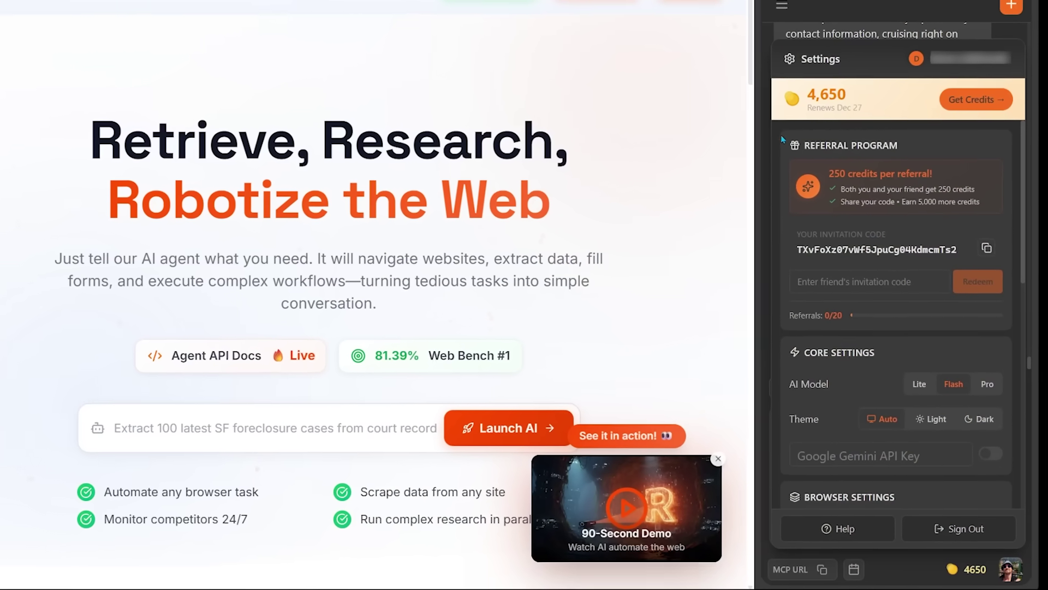
Step: Review the extension Settings: 4,650 credits, Flash as the AI model, no Gemini API key
mouse_move(918, 456)
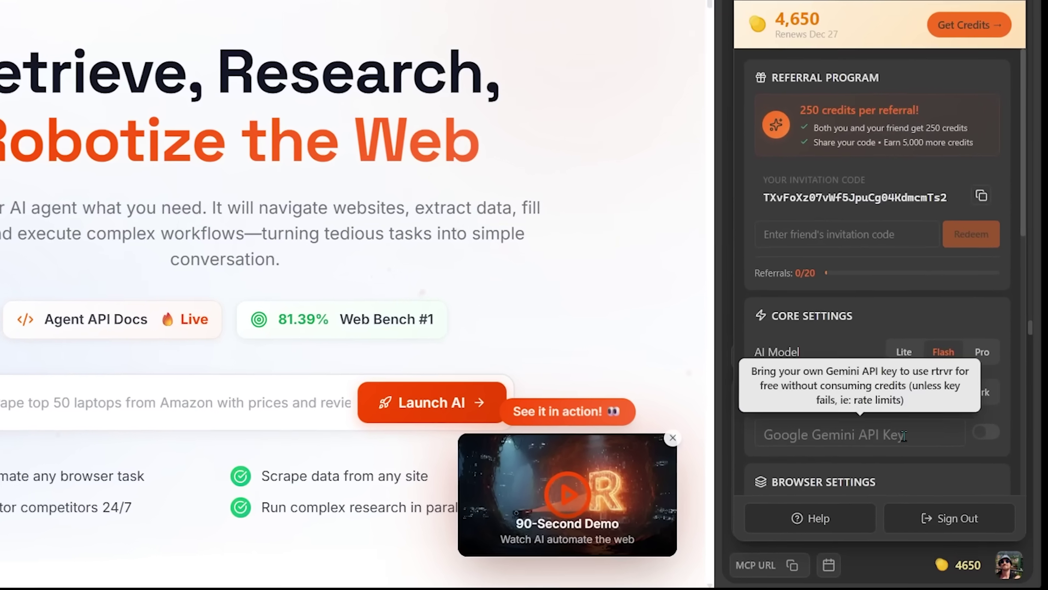